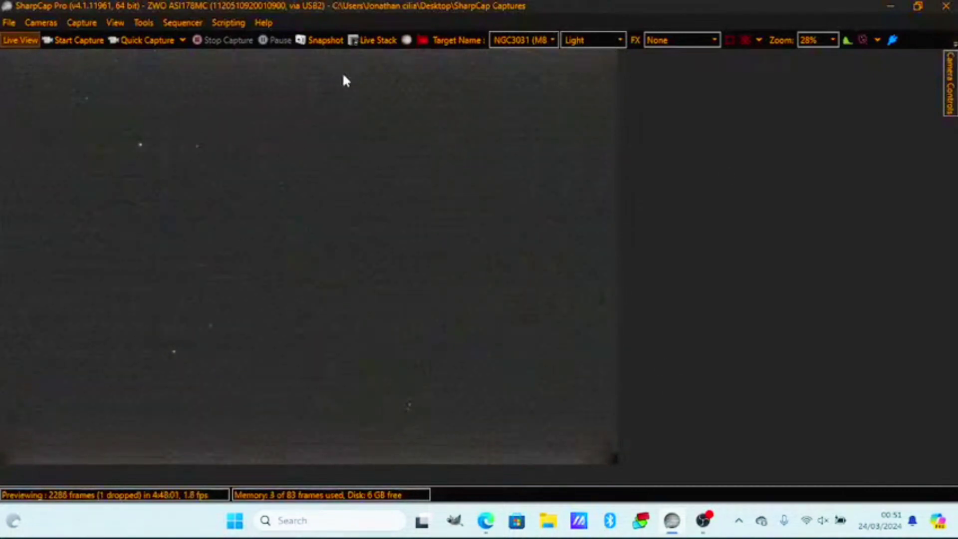
# Step: In the Push-To Assistant, pick NGC3034 (M82, Cigar Galaxy) from a full-catalog search for 'm82'
pyautogui.click(142, 23)
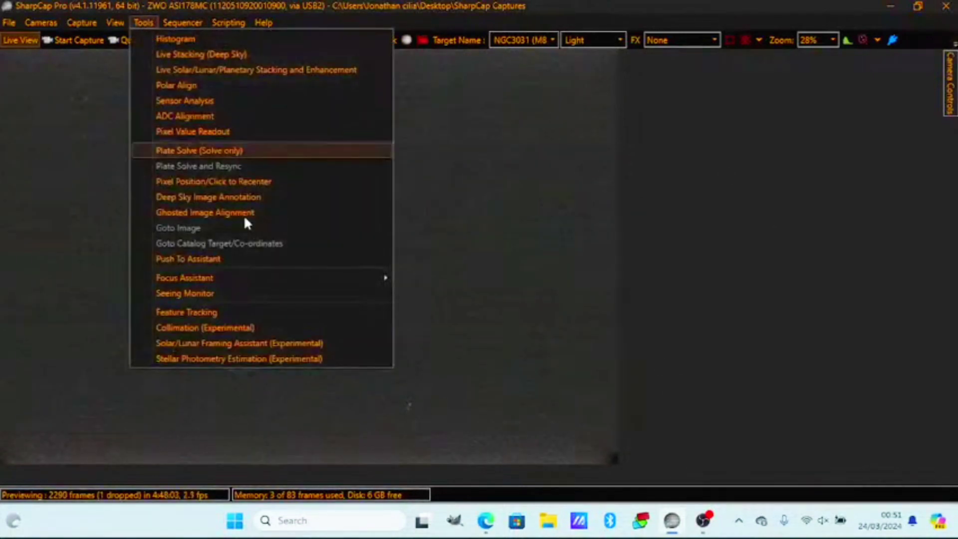
pyautogui.click(221, 258)
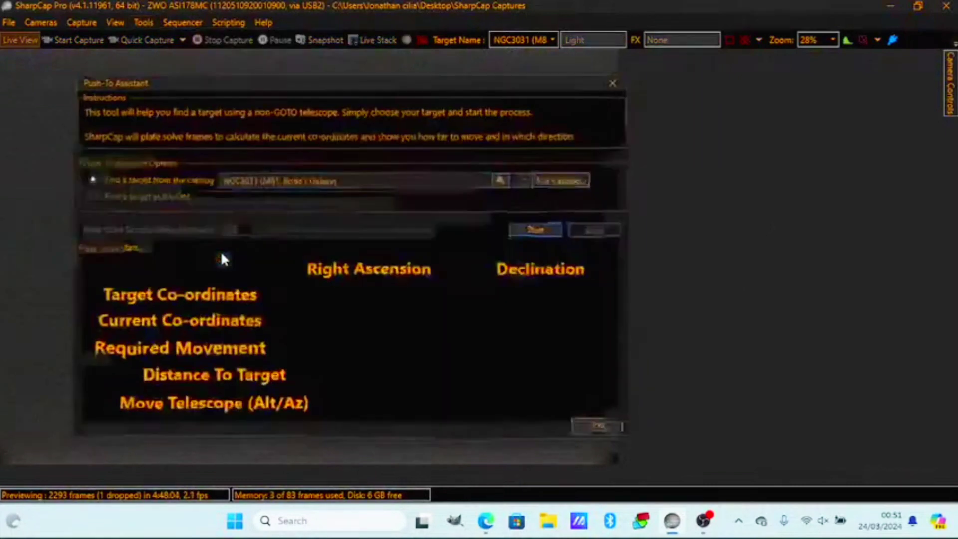
pyautogui.click(554, 179)
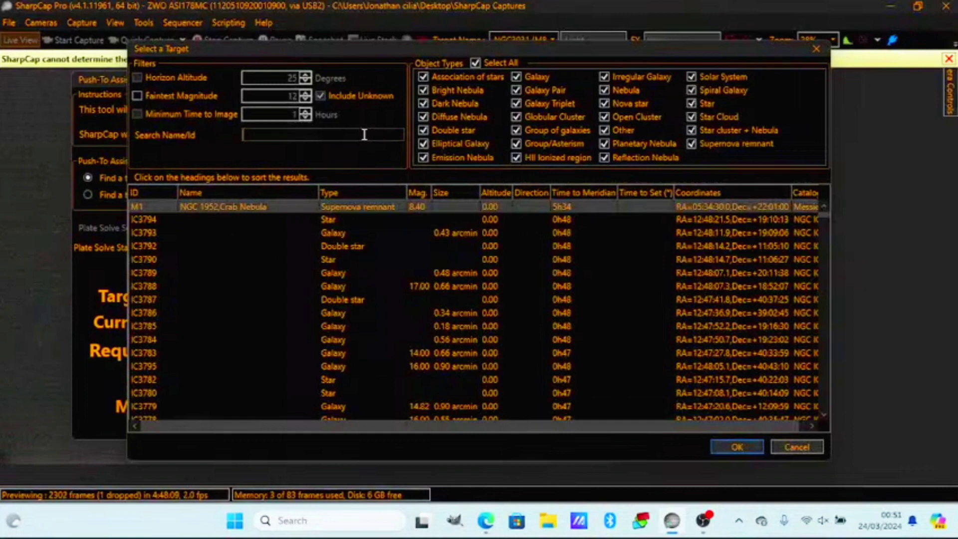
pyautogui.click(364, 134)
pyautogui.write('m8')
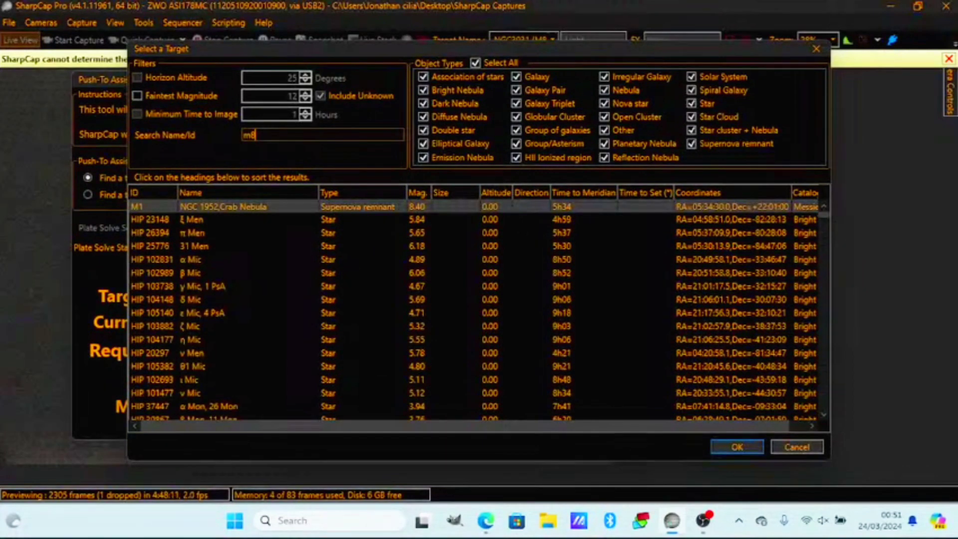
pyautogui.write('2')
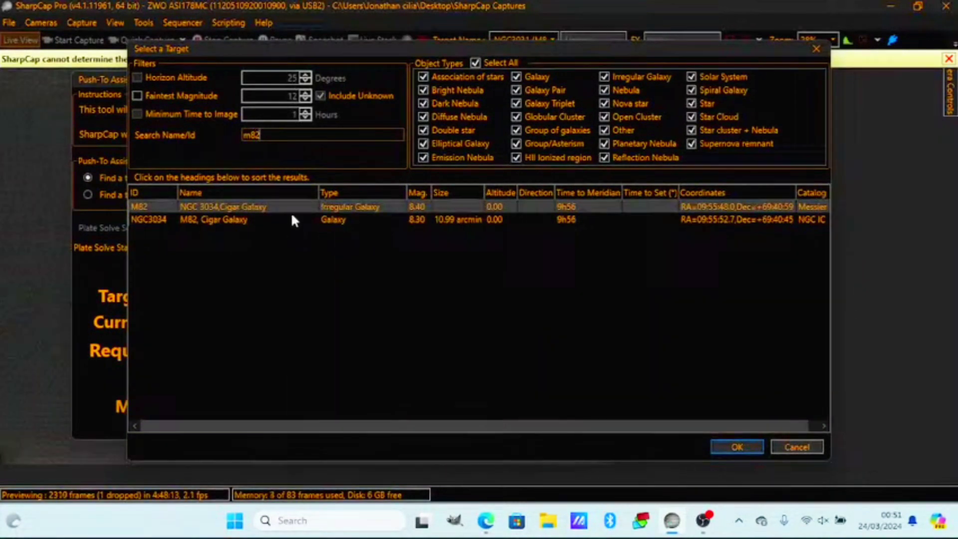
pyautogui.doubleClick(291, 219)
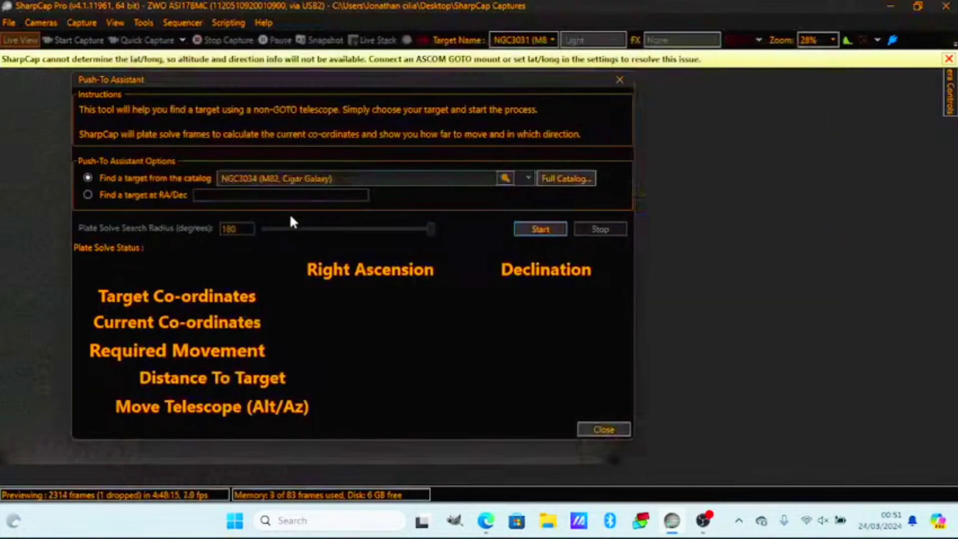
# Step: Run a whole-sky plate solve with the assistant moved aside, then stop it
pyautogui.click(548, 227)
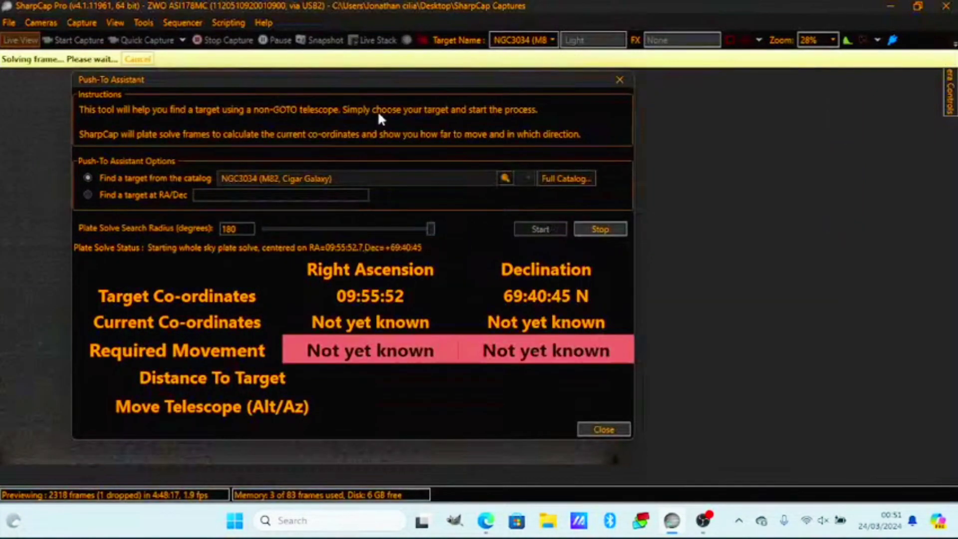
pyautogui.moveTo(335, 89); pyautogui.dragTo(640, 90)
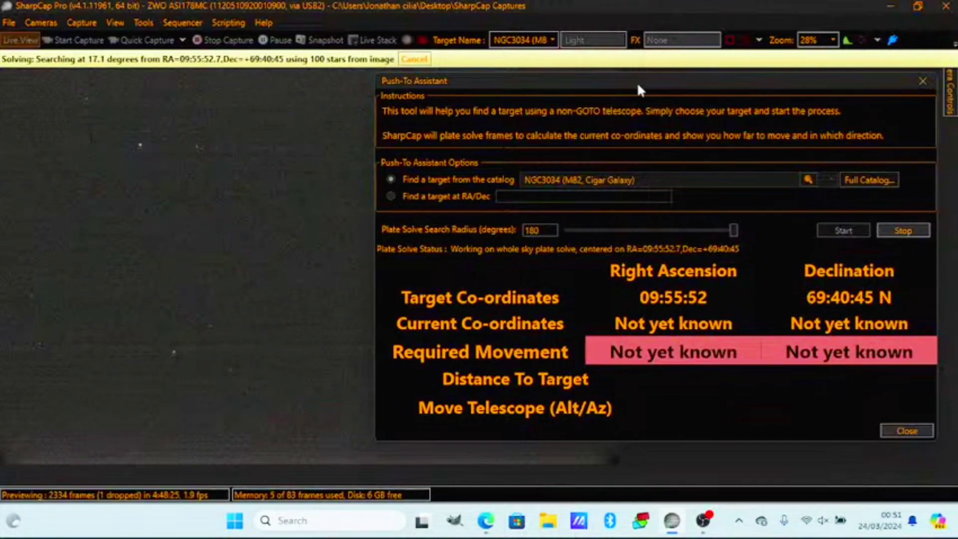
pyautogui.click(950, 91)
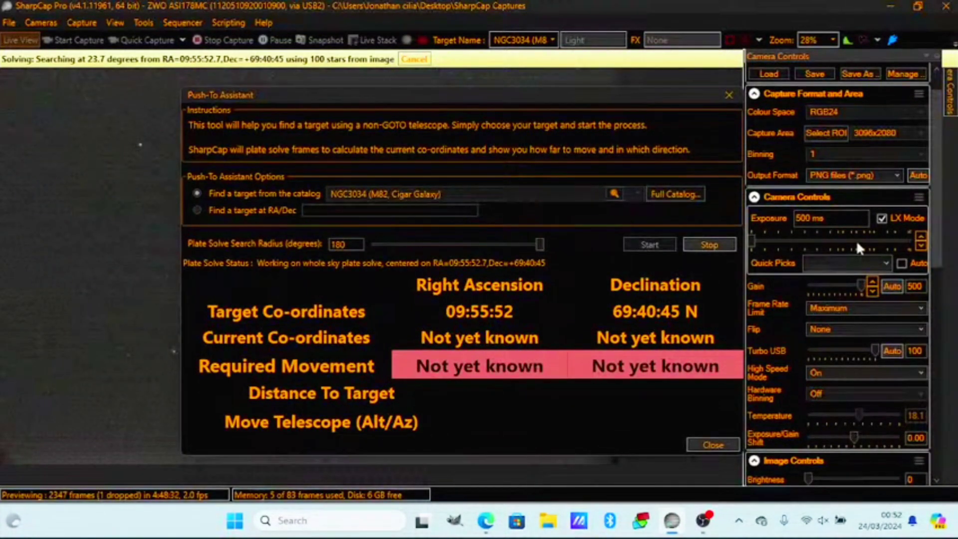
pyautogui.moveTo(646, 94)
pyautogui.mouseDown()
pyautogui.moveTo(770, 94)
pyautogui.moveTo(778, 83)
pyautogui.mouseUp()
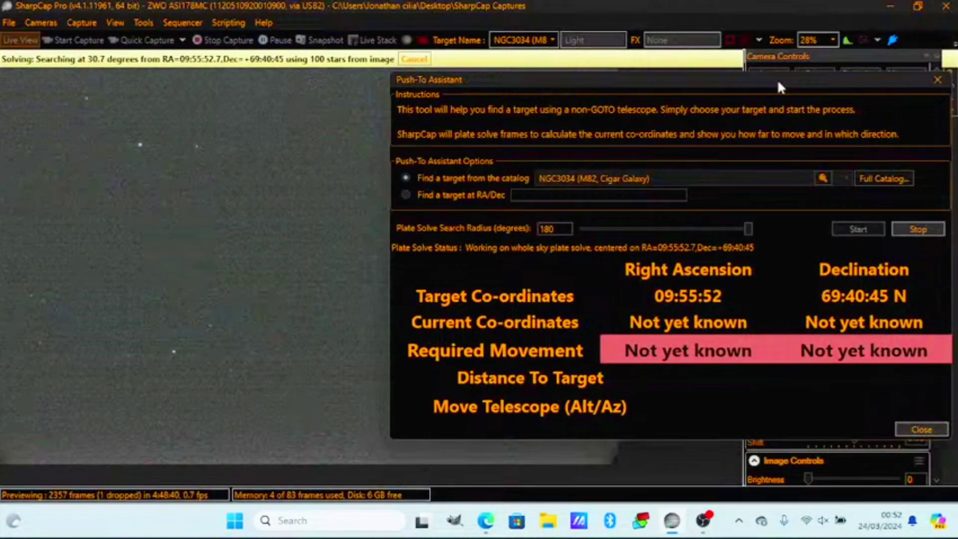
pyautogui.click(898, 231)
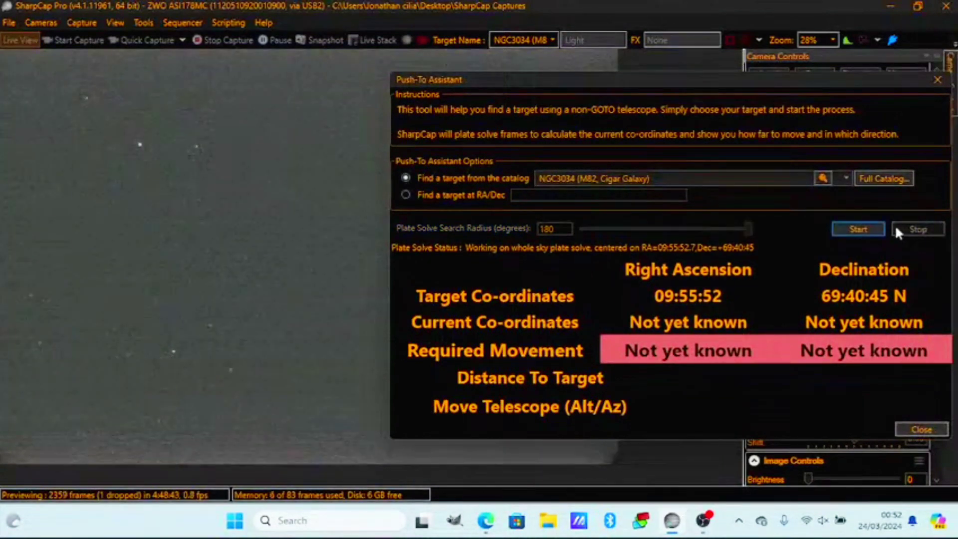
# Step: Rerun the plate solve and bring the Push-To Assistant window fully into view
pyautogui.click(864, 227)
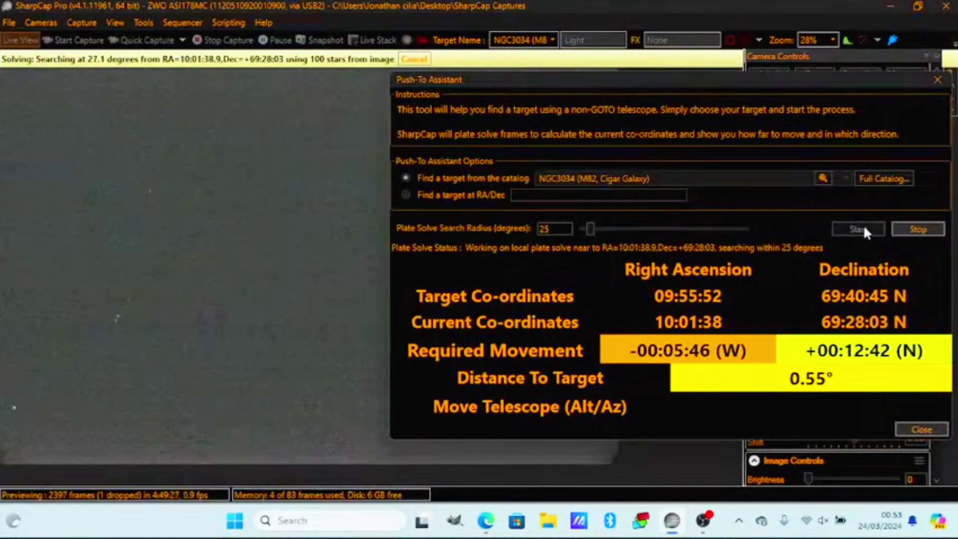
pyautogui.moveTo(586, 80); pyautogui.dragTo(817, 93)
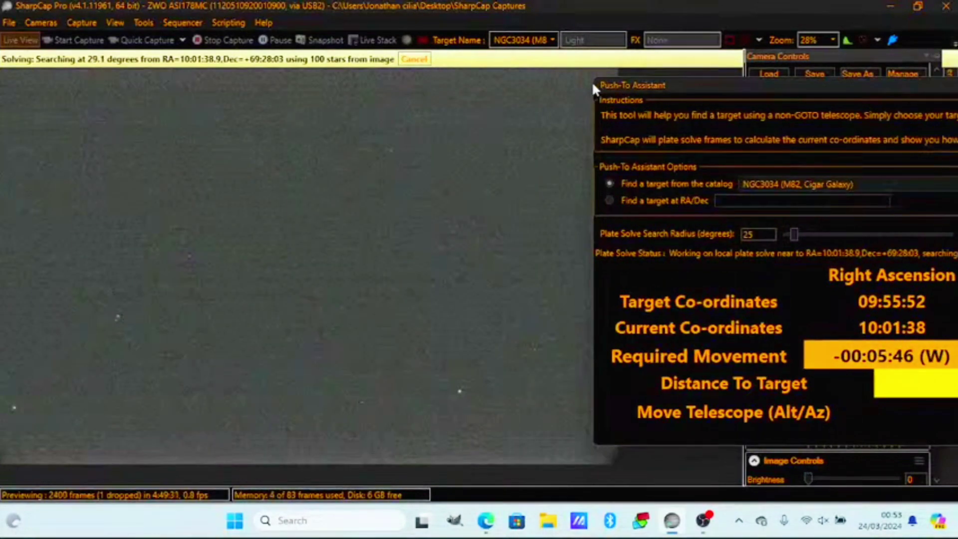
pyautogui.moveTo(594, 83); pyautogui.dragTo(484, 78)
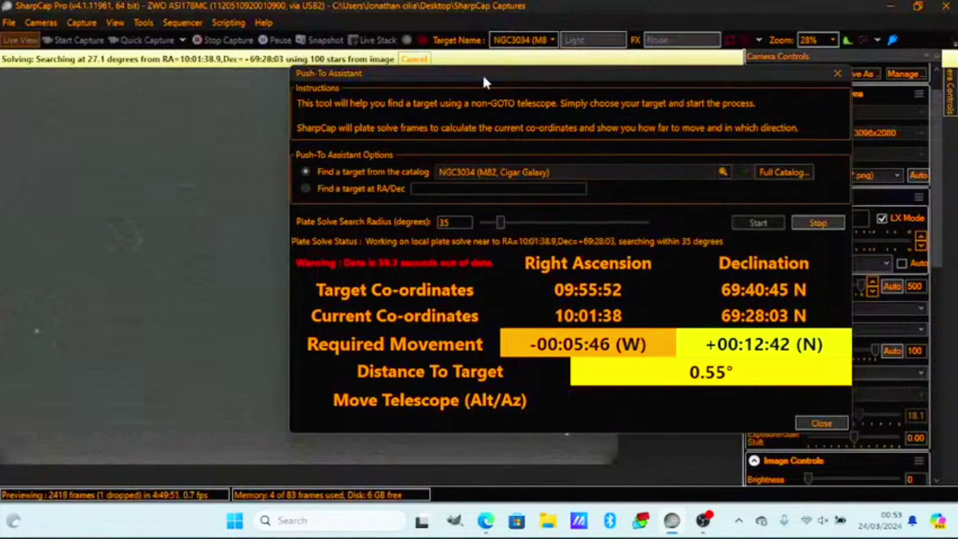
# Step: Stop the current solve and launch a fresh local plate solve
pyautogui.click(835, 223)
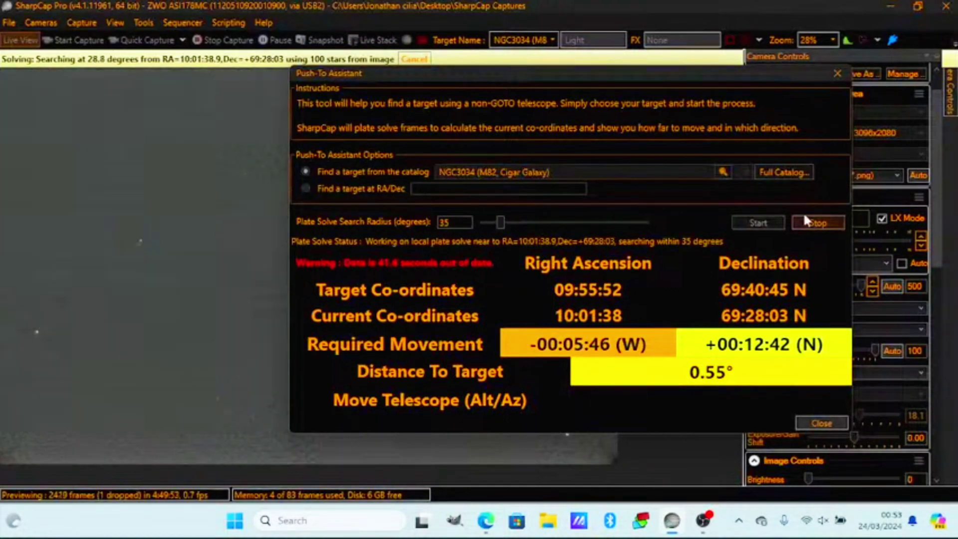
pyautogui.click(771, 222)
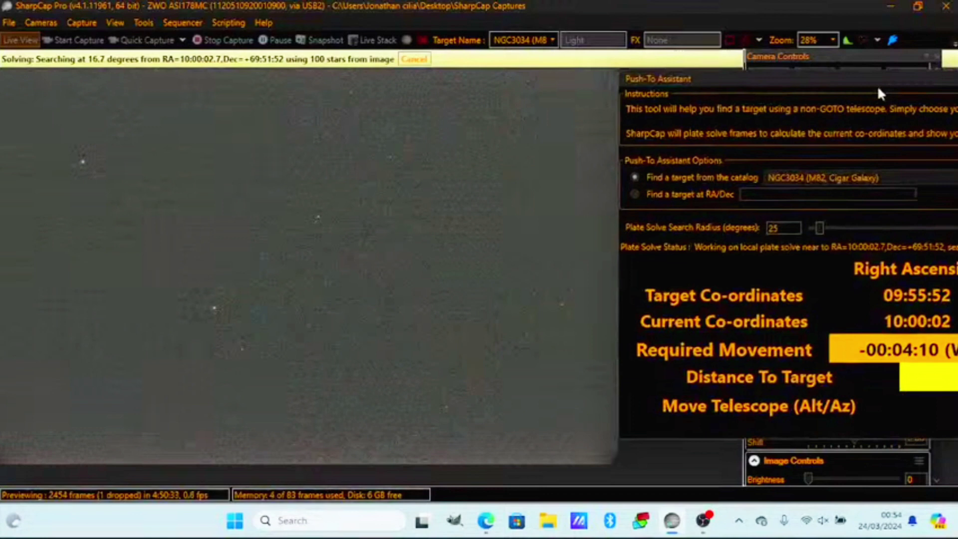
# Step: Move the Push-To Assistant window aside to watch the stars as the solver updates
pyautogui.moveTo(529, 77); pyautogui.dragTo(626, 80)
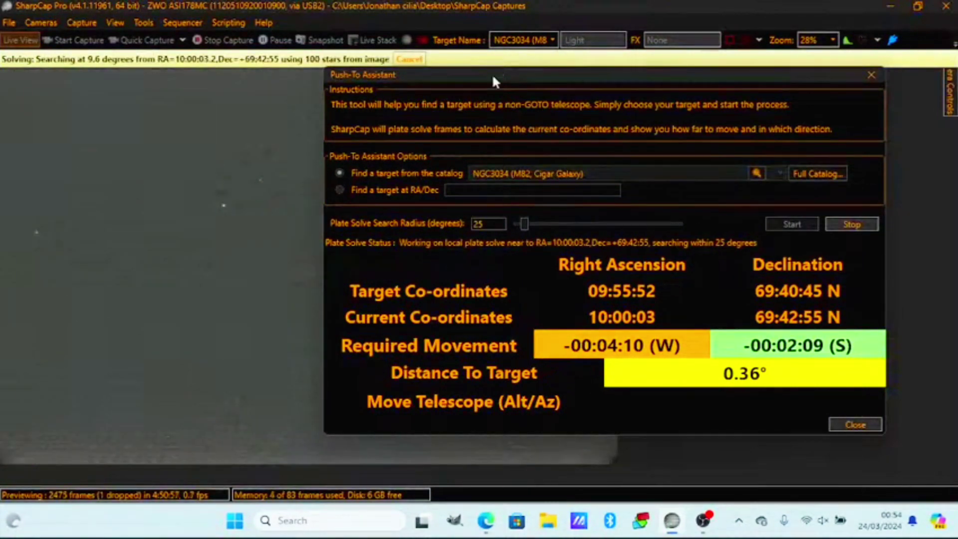
pyautogui.moveTo(493, 78)
pyautogui.mouseDown()
pyautogui.moveTo(878, 88)
pyautogui.moveTo(498, 75)
pyautogui.mouseUp()
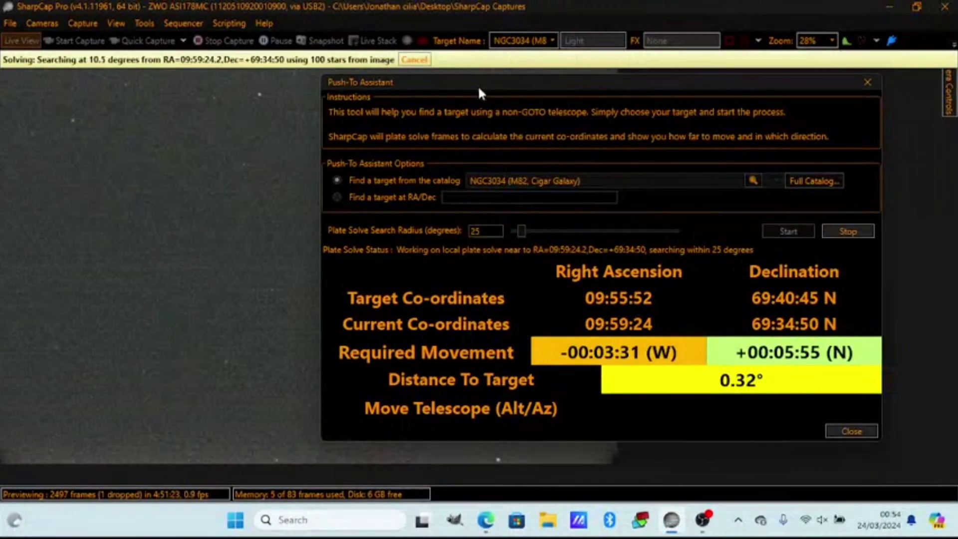
# Step: Nudge the Push-To Assistant window up-left while following the remaining west and north readouts
pyautogui.moveTo(480, 84)
pyautogui.mouseDown()
pyautogui.moveTo(806, 120)
pyautogui.moveTo(481, 84)
pyautogui.mouseUp()
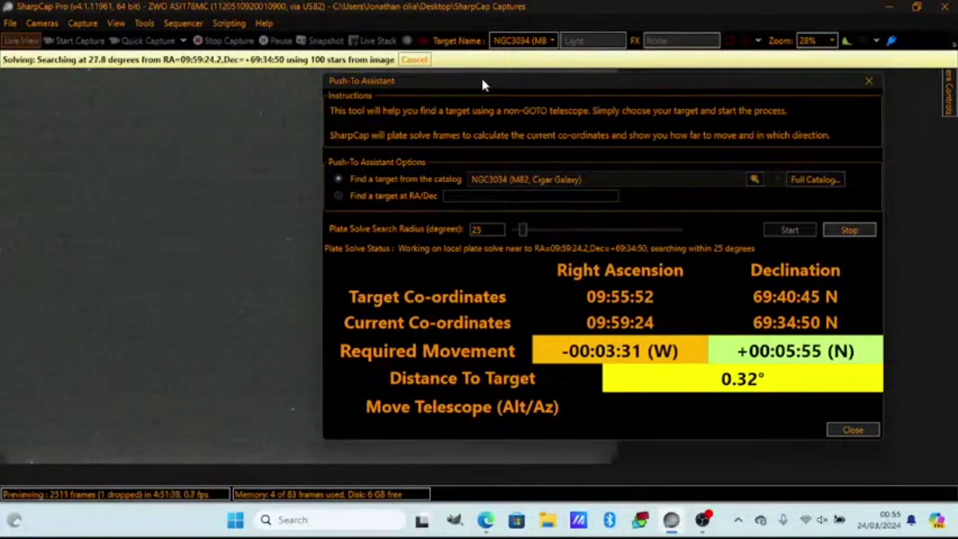
pyautogui.moveTo(482, 80); pyautogui.dragTo(468, 74)
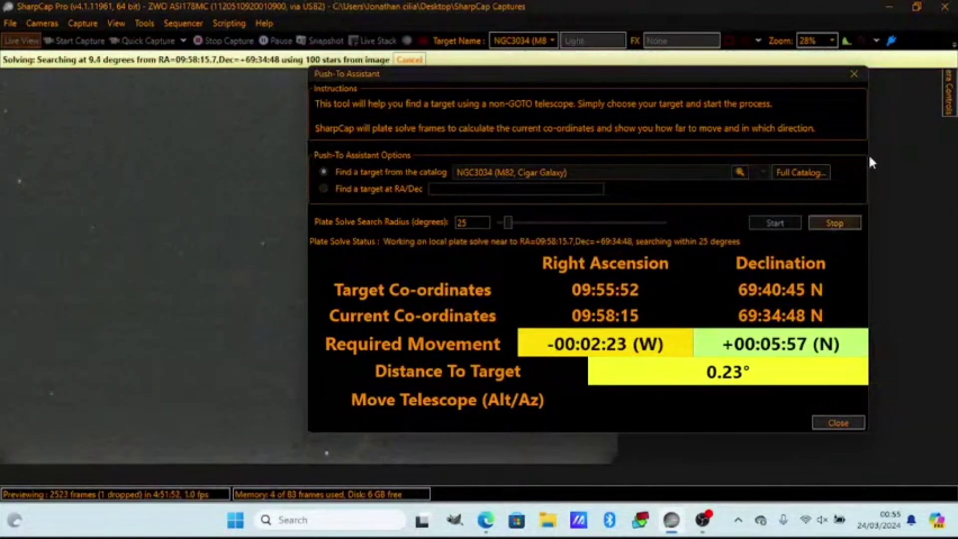
# Step: Close the Push-To Assistant dialog with its X button
pyautogui.click(854, 74)
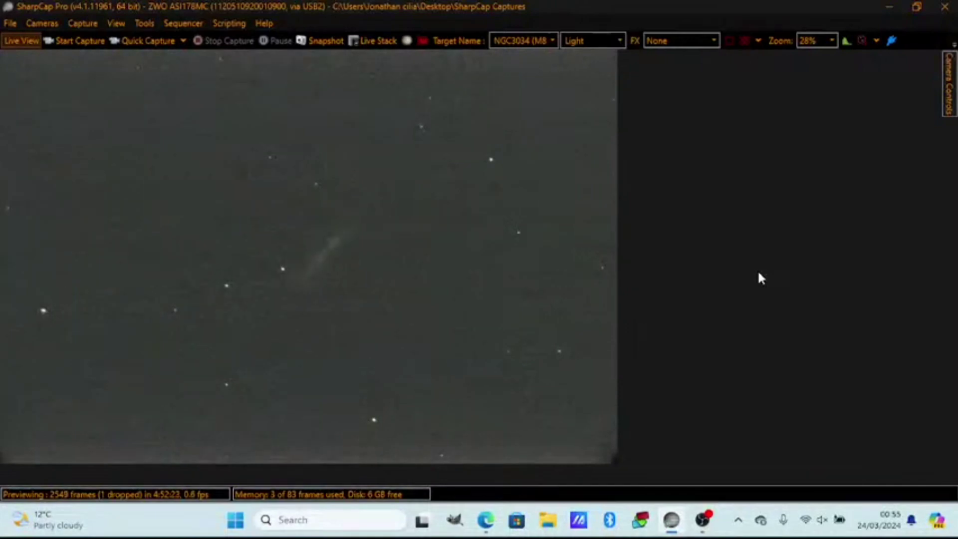
# Step: Open the Camera Controls panel beside the live M82 view
pyautogui.click(950, 111)
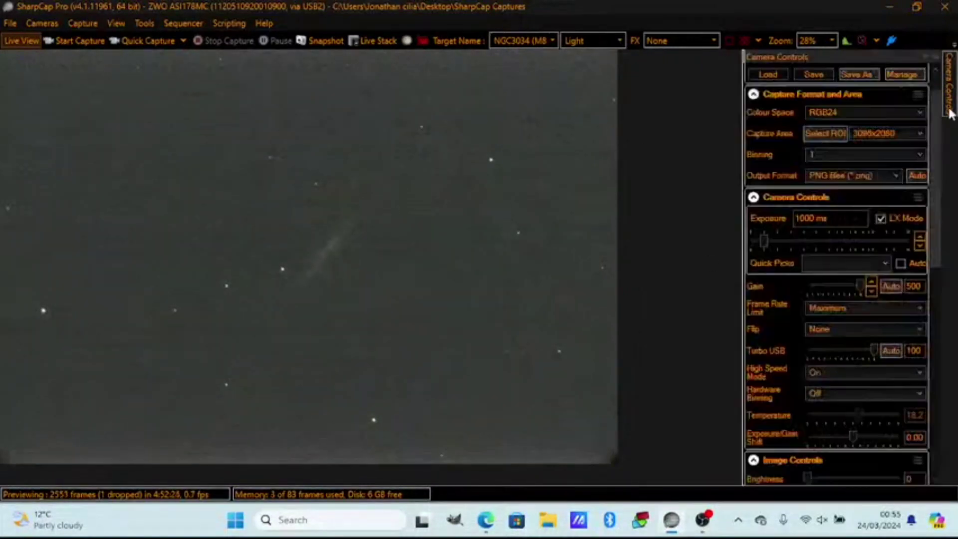